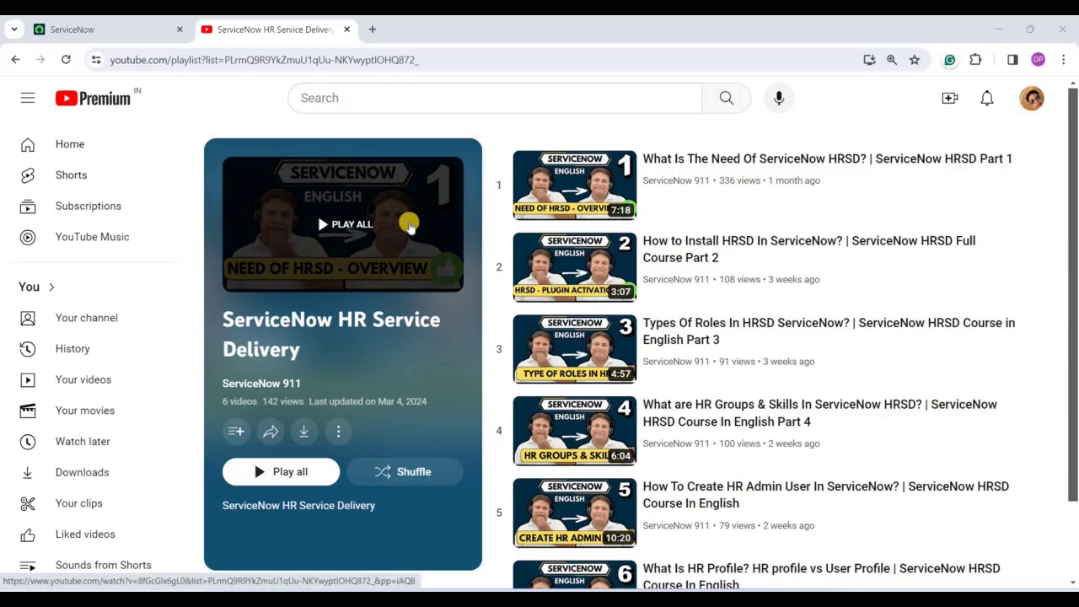
Switch from the YouTube playlist to the ServiceNow App Engine Studio tab
{"action": "scroll", "coordinate": [357, 274], "scroll_direction": "down", "scroll_amount": 1}
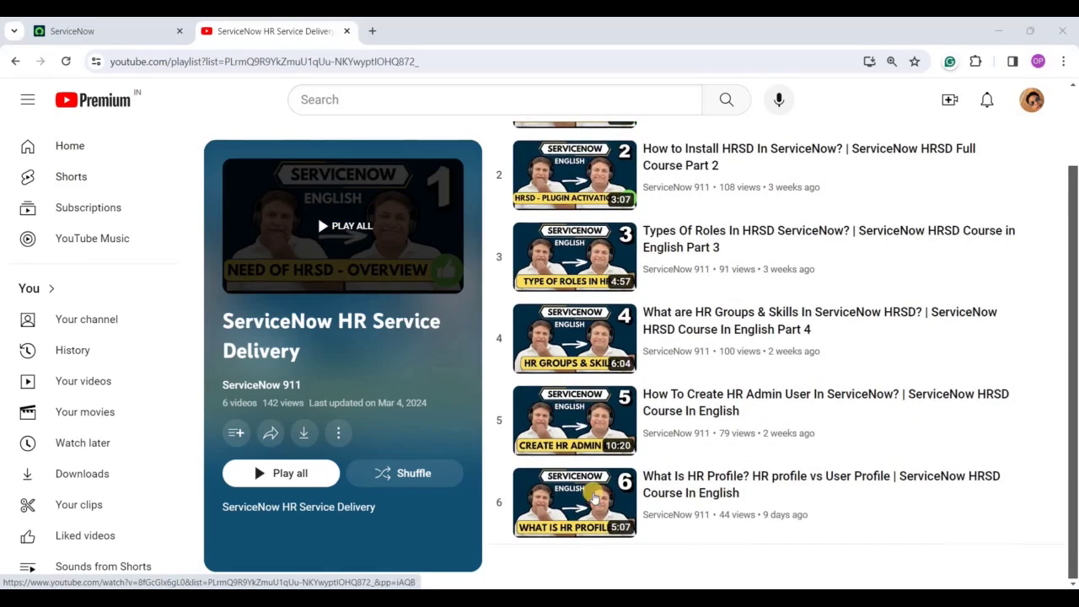
{"action": "scroll", "coordinate": [598, 422], "scroll_direction": "up", "scroll_amount": 1}
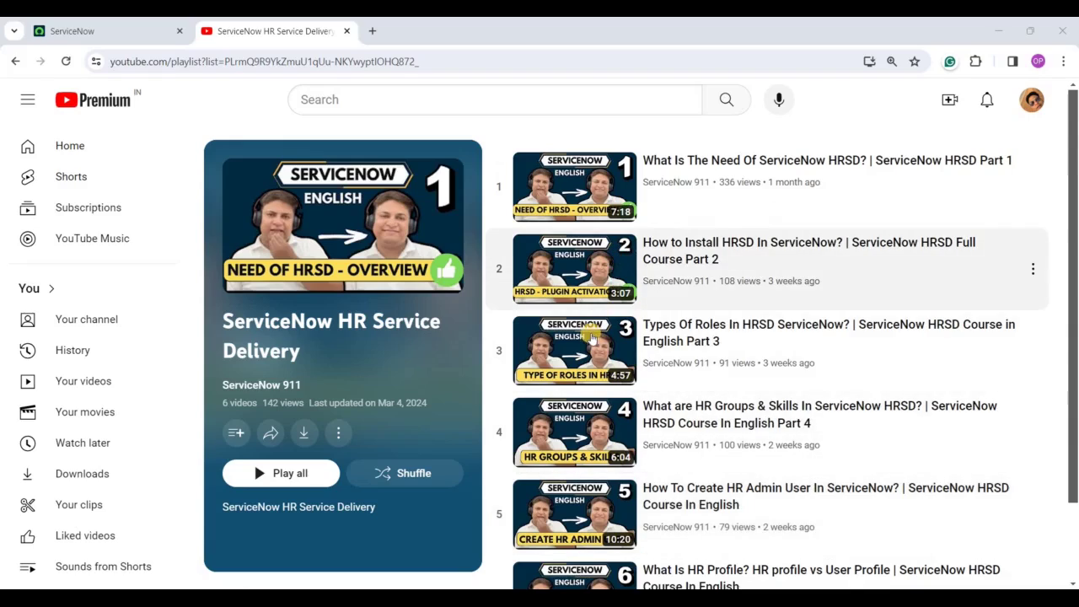
{"action": "scroll", "coordinate": [593, 338], "scroll_direction": "down", "scroll_amount": 1}
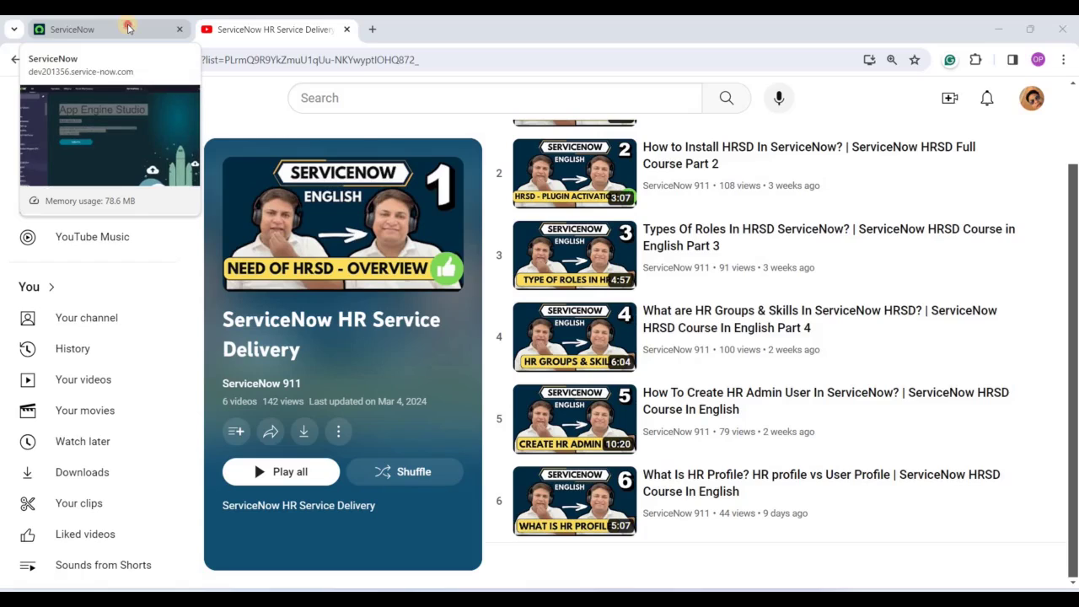
{"action": "left_click", "coordinate": [128, 28]}
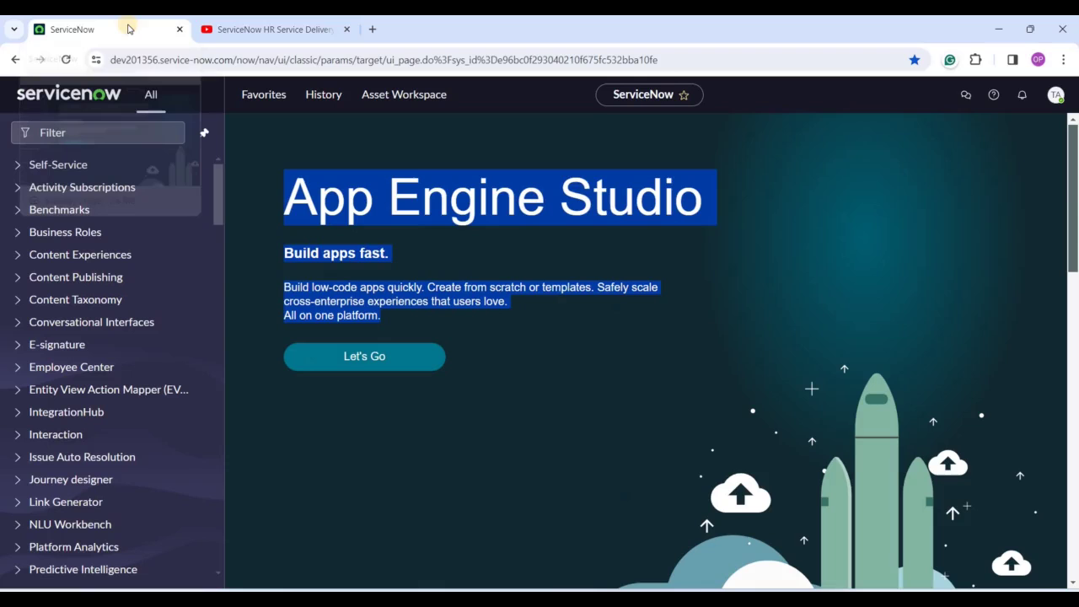
Check the signed-in HR admin account in the user menu by selecting its user name
{"action": "left_click", "coordinate": [1056, 94]}
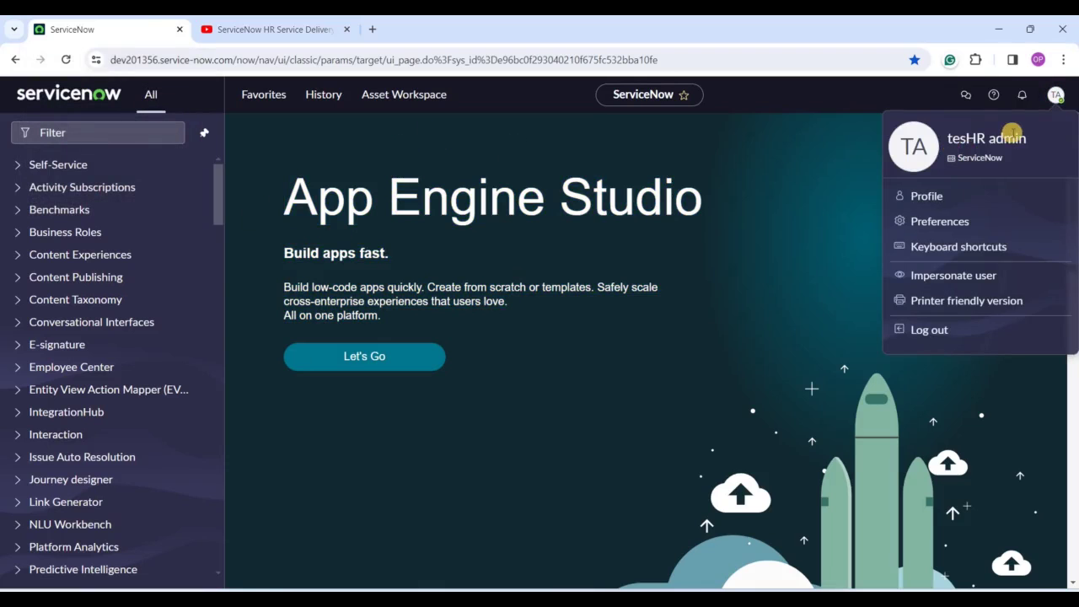
{"action": "left_click", "coordinate": [742, 268]}
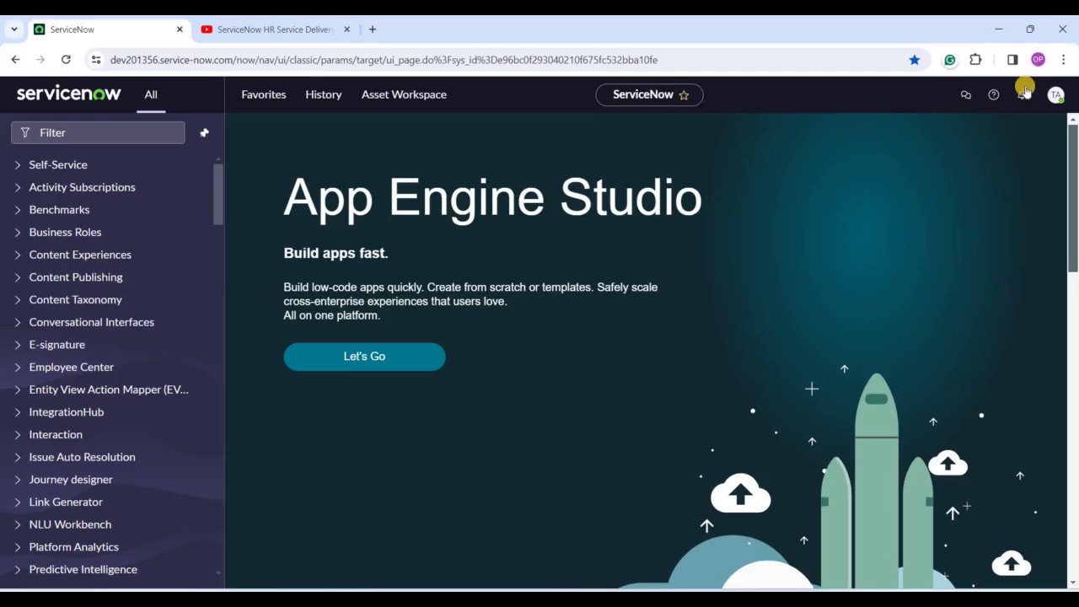
{"action": "left_click", "coordinate": [1054, 96]}
{"action": "double_click", "coordinate": [974, 140]}
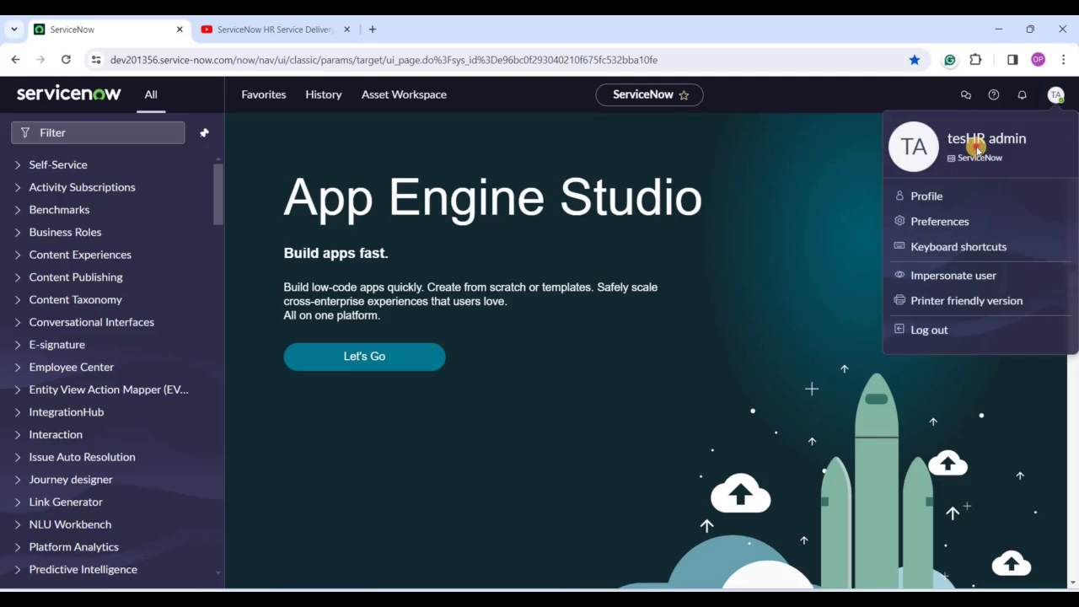
{"action": "triple_click", "coordinate": [974, 140]}
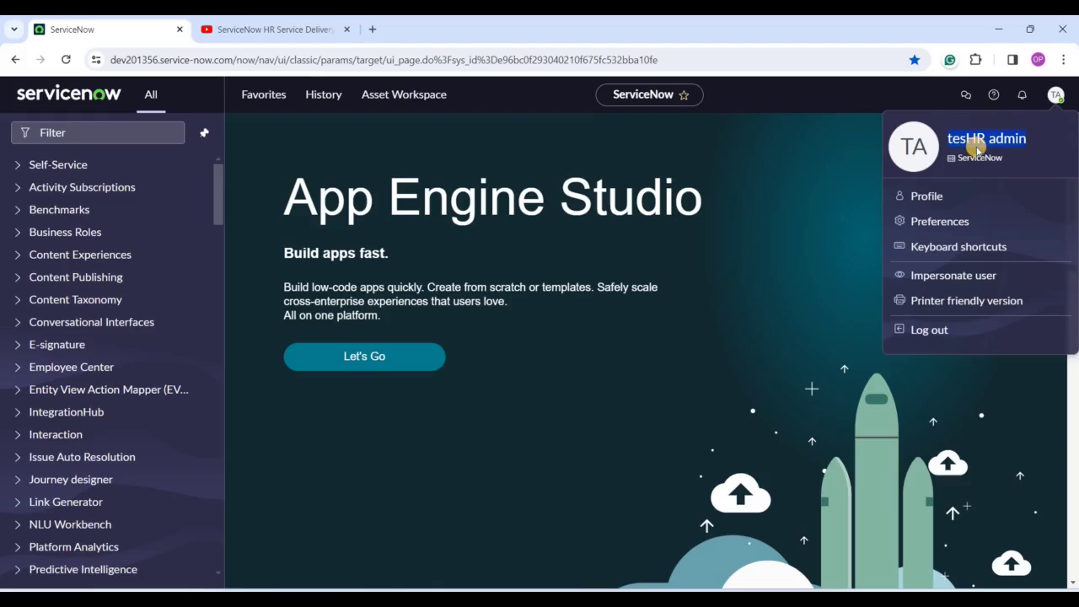
{"action": "left_click", "coordinate": [662, 263]}
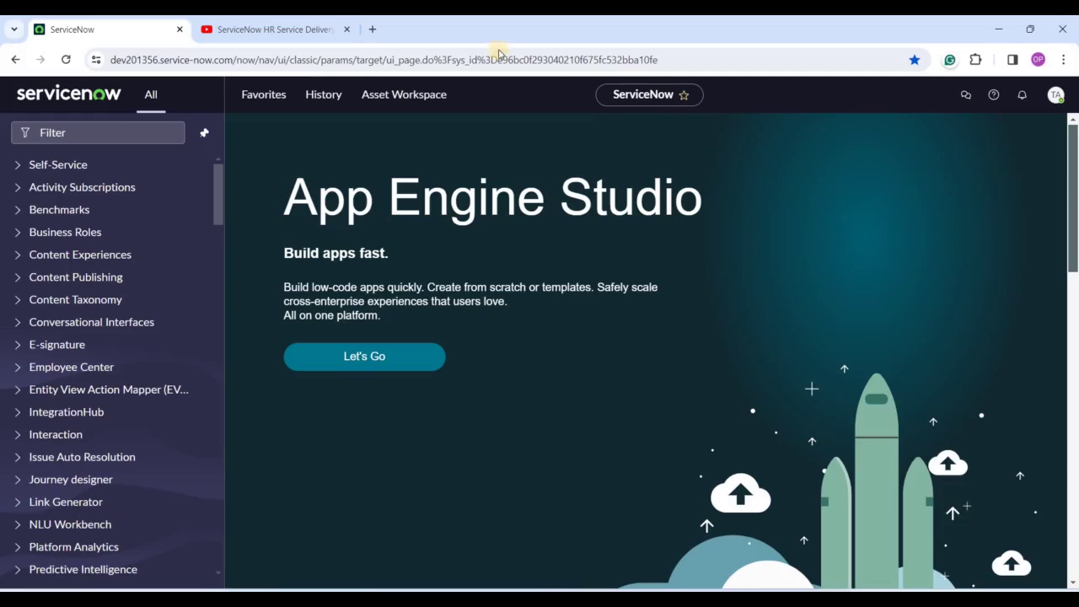
Filter the navigator for 'hr cr' and open HR Administration > HR Criteria in a new tab
{"action": "left_click", "coordinate": [67, 134]}
{"action": "left_click", "coordinate": [67, 134]}
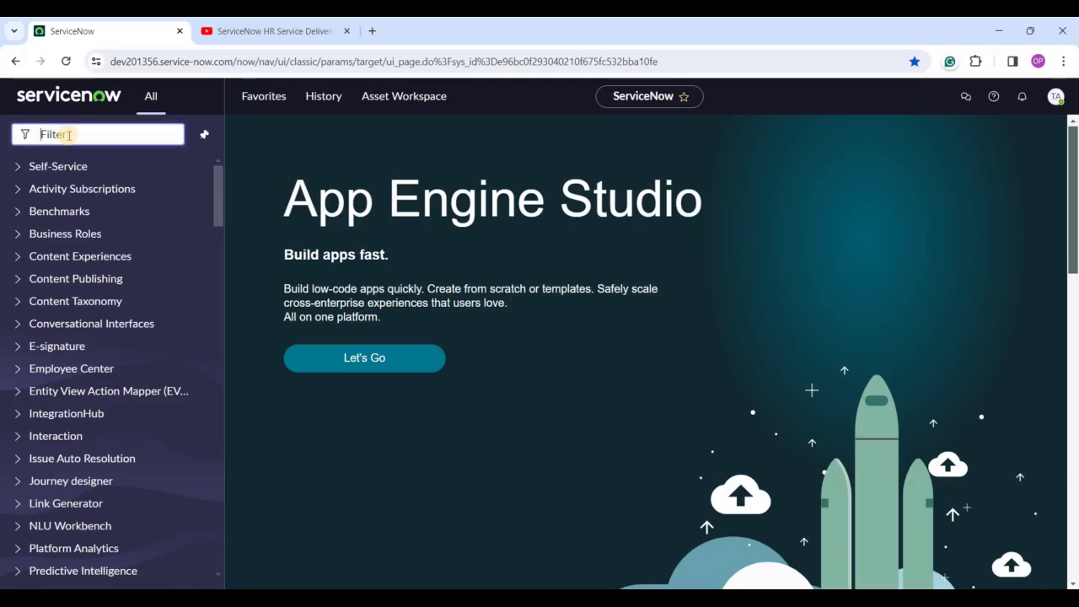
{"action": "type", "text": "hr cr"}
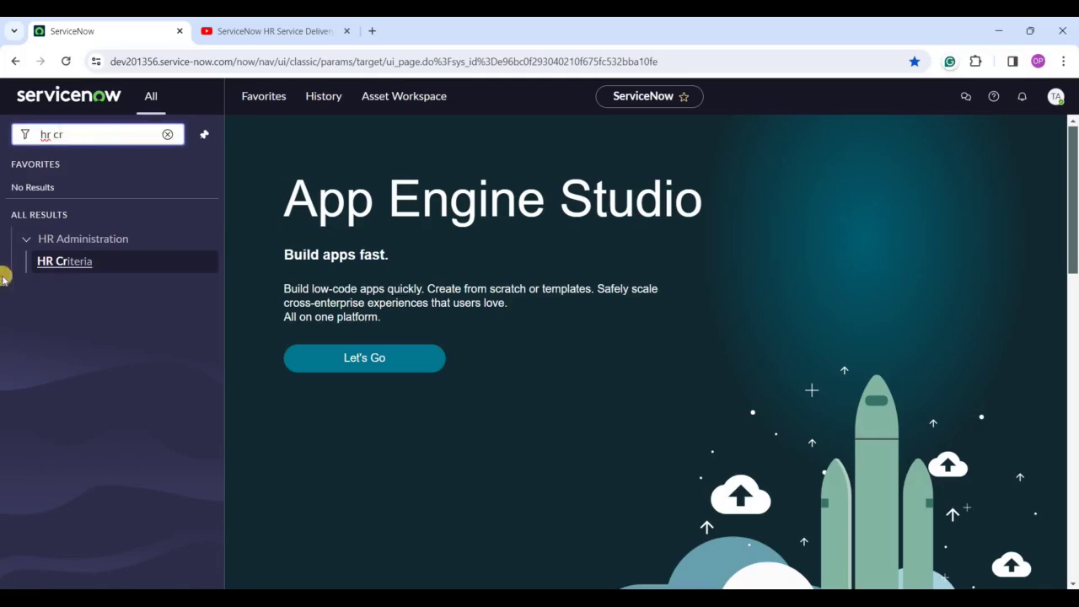
{"action": "middle_click", "coordinate": [56, 261]}
{"action": "left_click", "coordinate": [247, 31]}
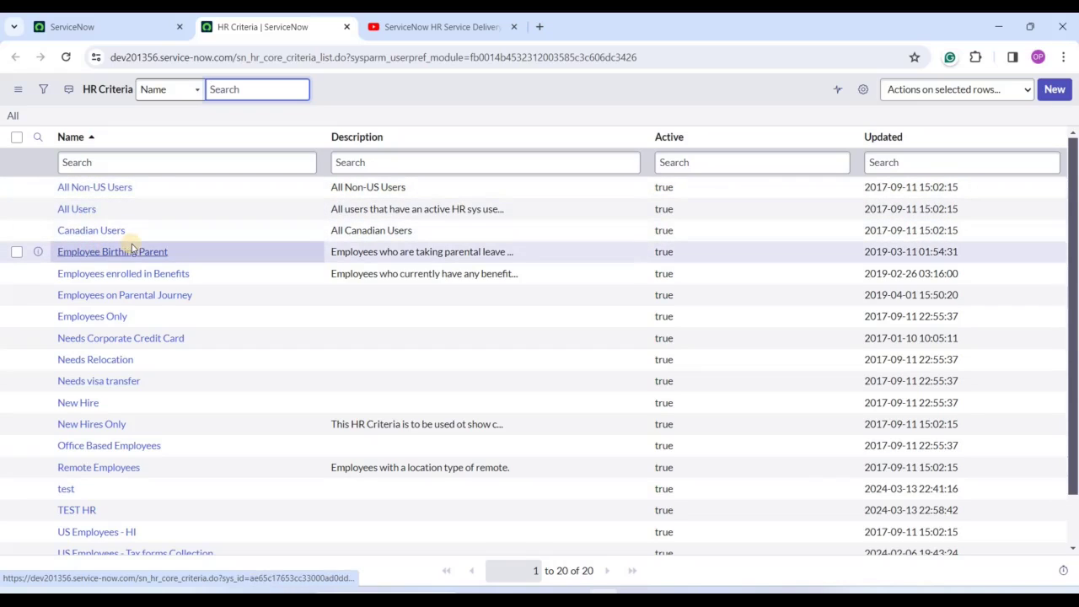
Open the Canadian Users criteria from the HR Criteria list in its own tab
{"action": "middle_click", "coordinate": [91, 231]}
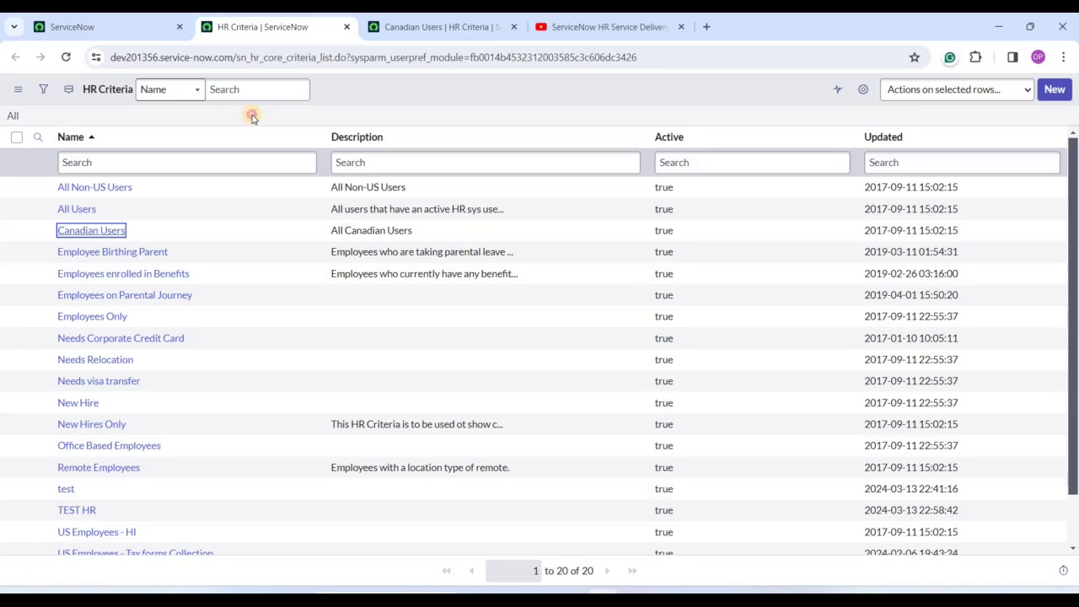
{"action": "left_click", "coordinate": [253, 118]}
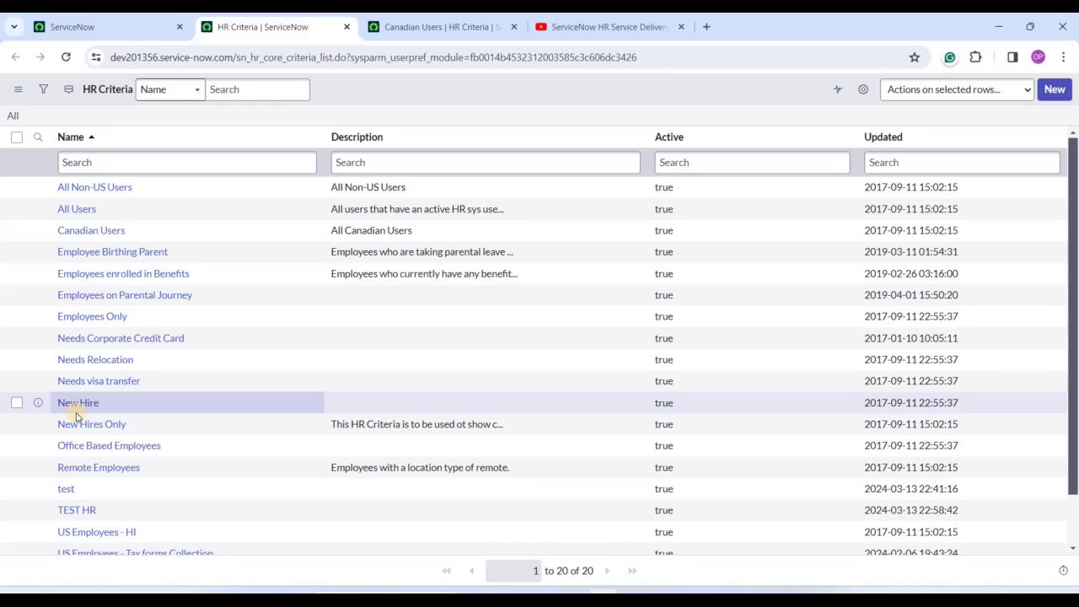
Review the Canadian Users name and description, then open its All Active Users condition in a new tab
{"action": "left_click", "coordinate": [448, 25]}
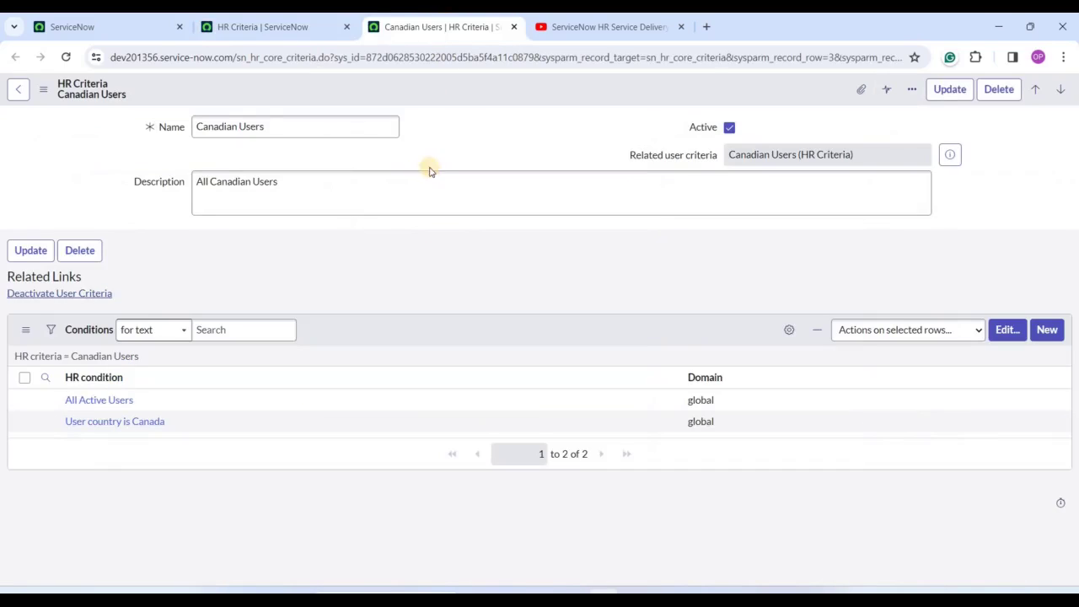
{"action": "triple_click", "coordinate": [250, 125]}
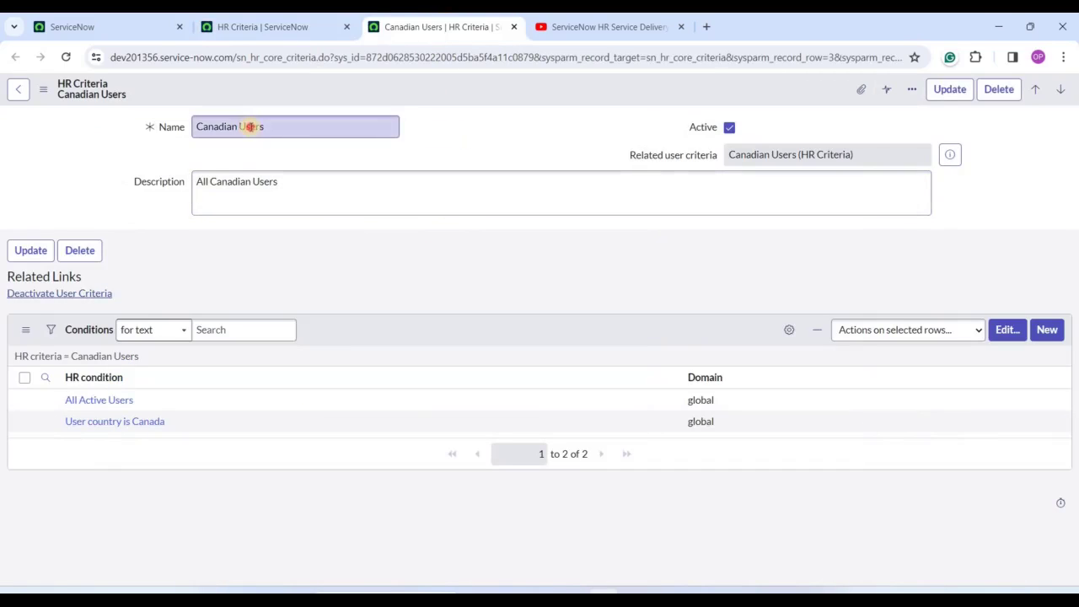
{"action": "triple_click", "coordinate": [232, 178]}
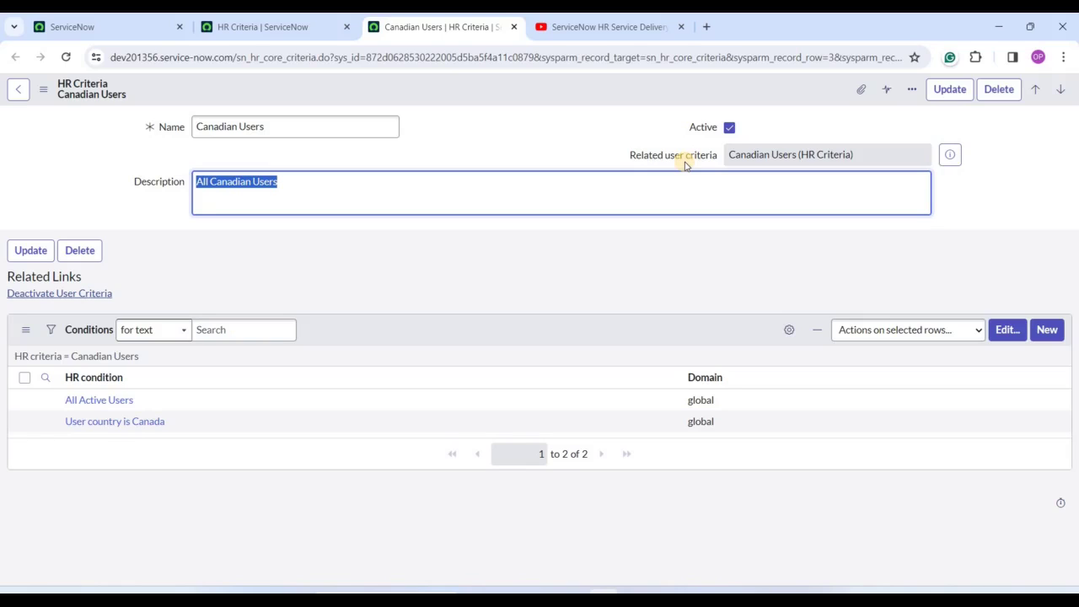
{"action": "left_click", "coordinate": [84, 403], "text": "ctrl"}
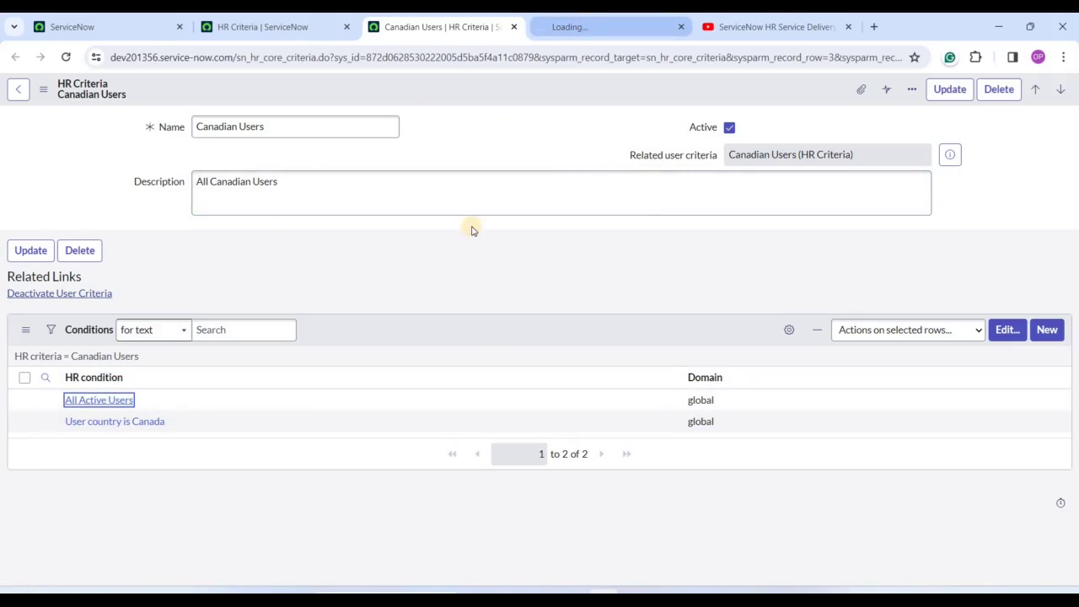
Inspect the All Active Users condition (688 active users), then go back to the HR Criteria list
{"action": "key", "text": "ctrl+Tab"}
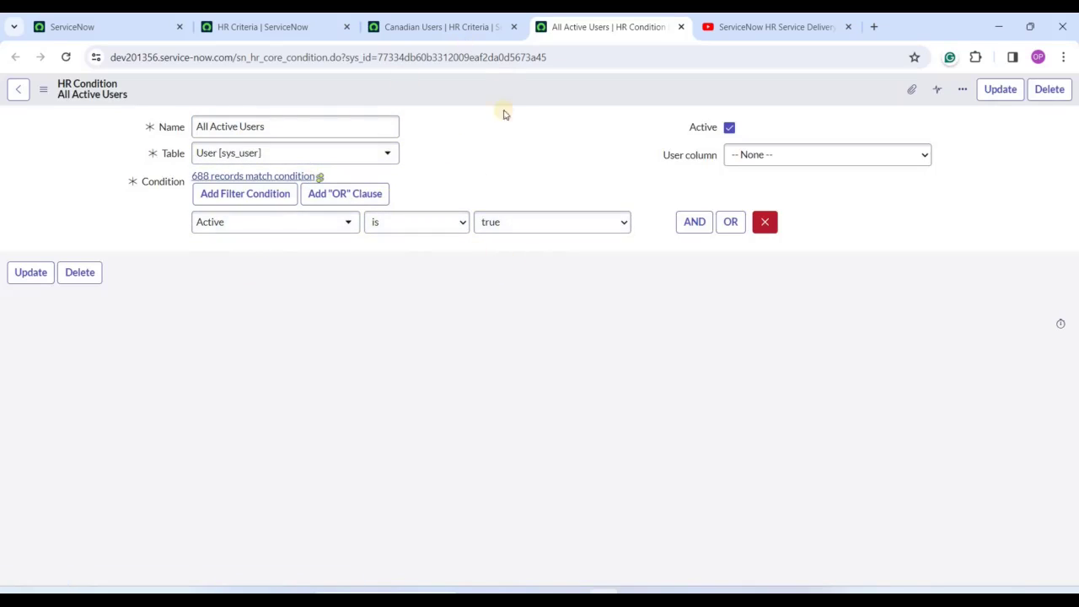
{"action": "left_click", "coordinate": [458, 20]}
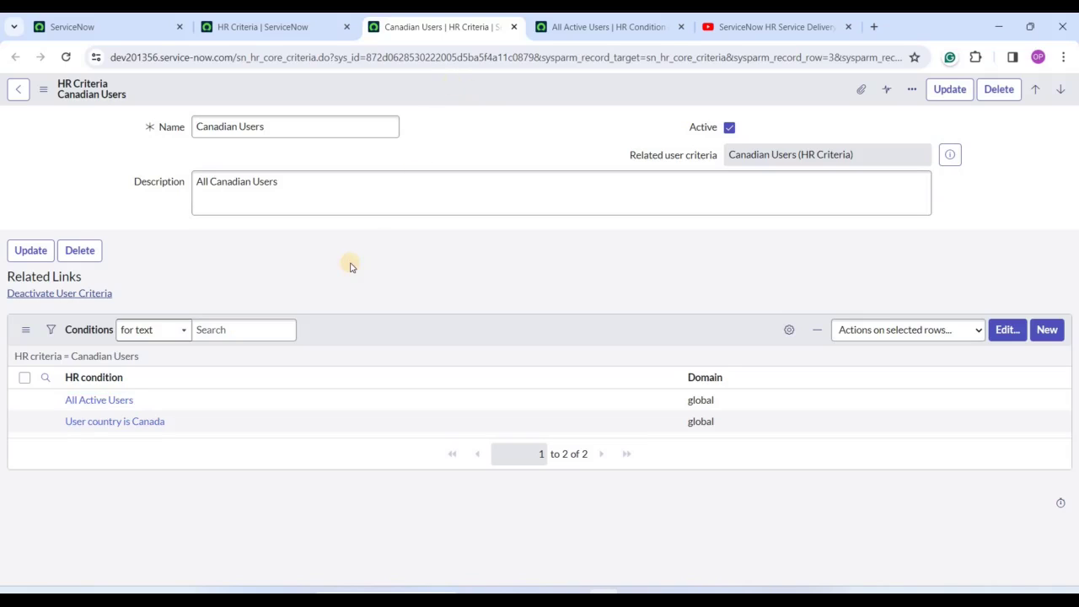
{"action": "left_click", "coordinate": [1045, 329]}
Create a new HR Criteria named 'testHR Creiteria', save it from the header menu, and return to App Engine Studio
{"action": "left_click", "coordinate": [242, 17]}
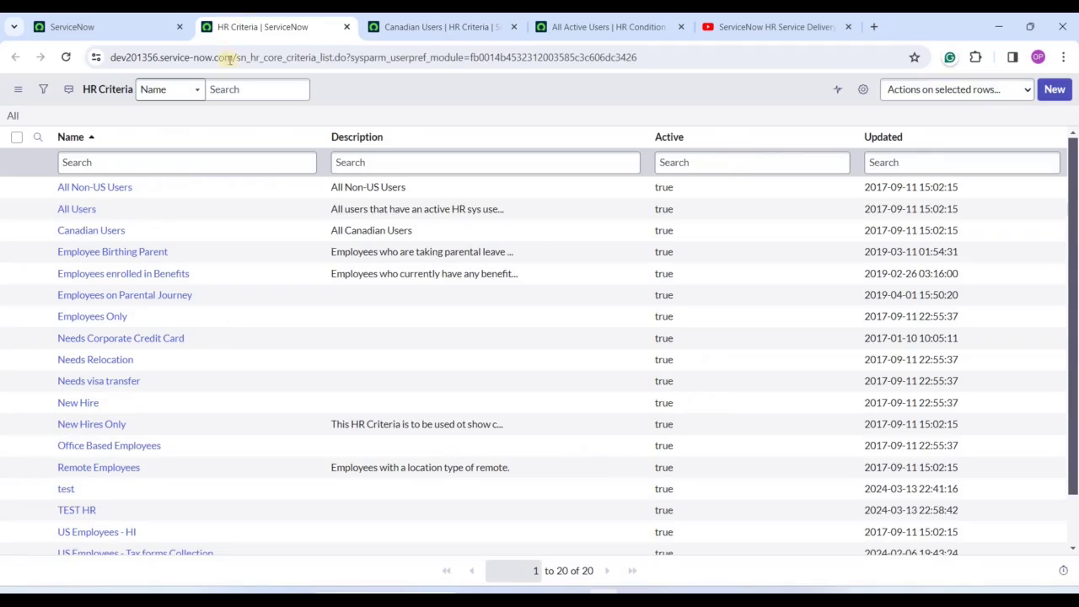
{"action": "left_click", "coordinate": [1057, 88]}
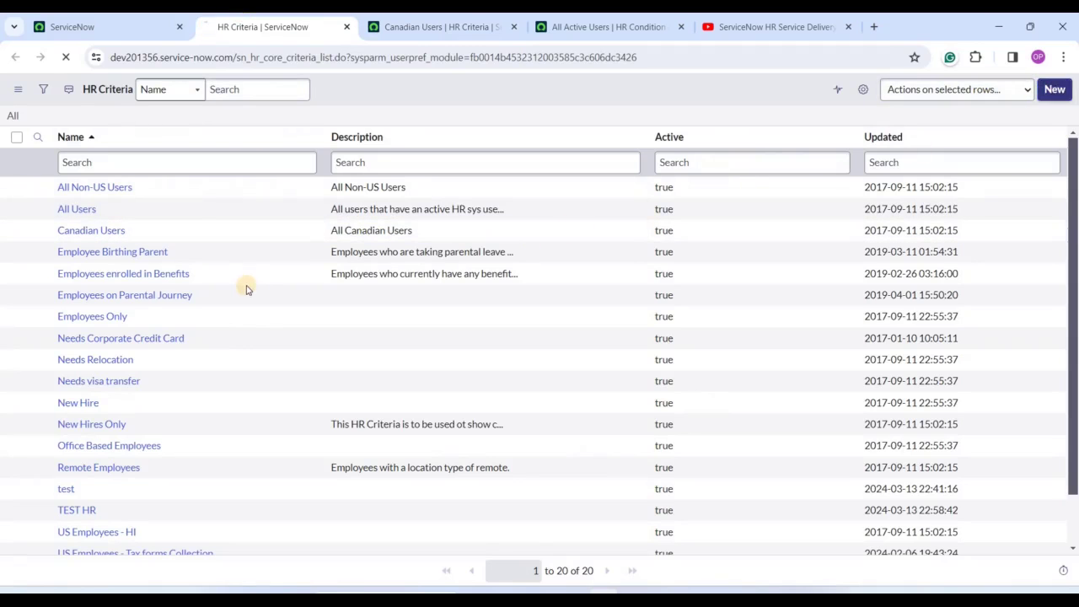
{"action": "type", "text": "testHR Creiteria"}
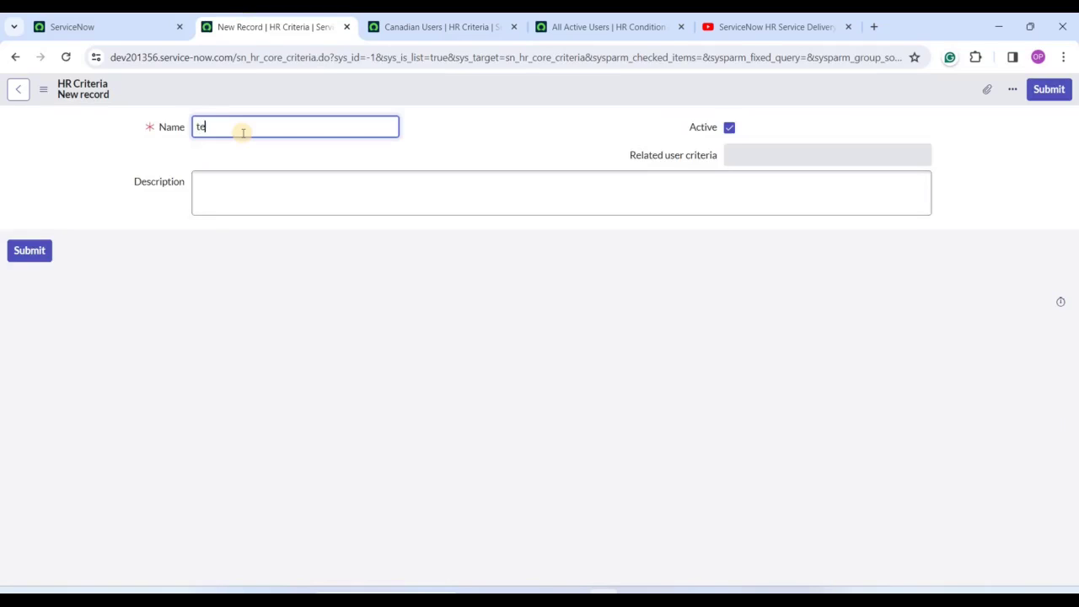
{"action": "left_click", "coordinate": [543, 99]}
{"action": "right_click", "coordinate": [543, 98]}
{"action": "left_click", "coordinate": [542, 92]}
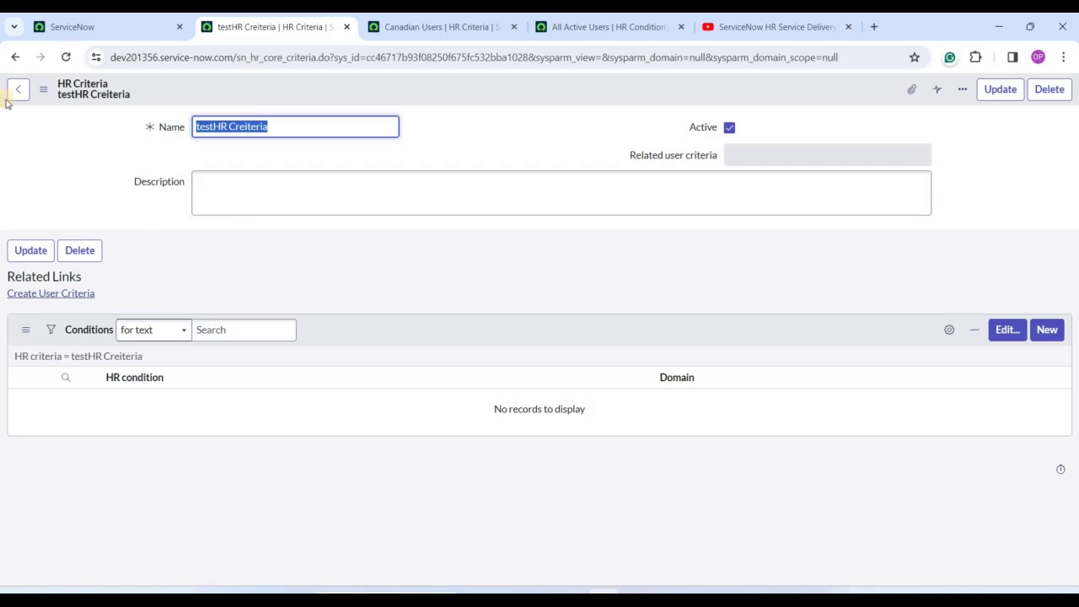
{"action": "left_click", "coordinate": [88, 27]}
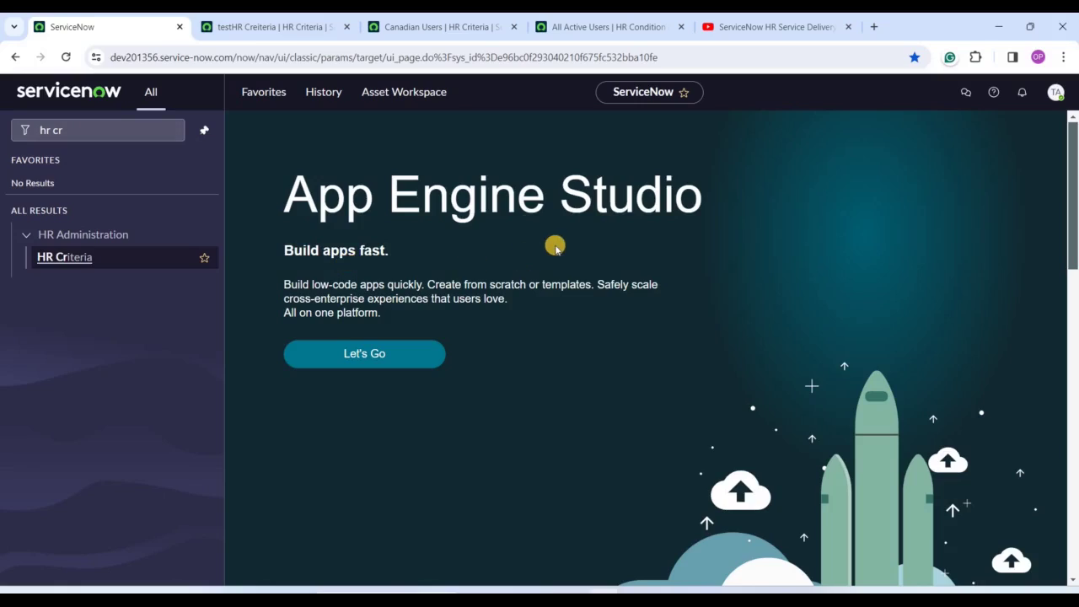